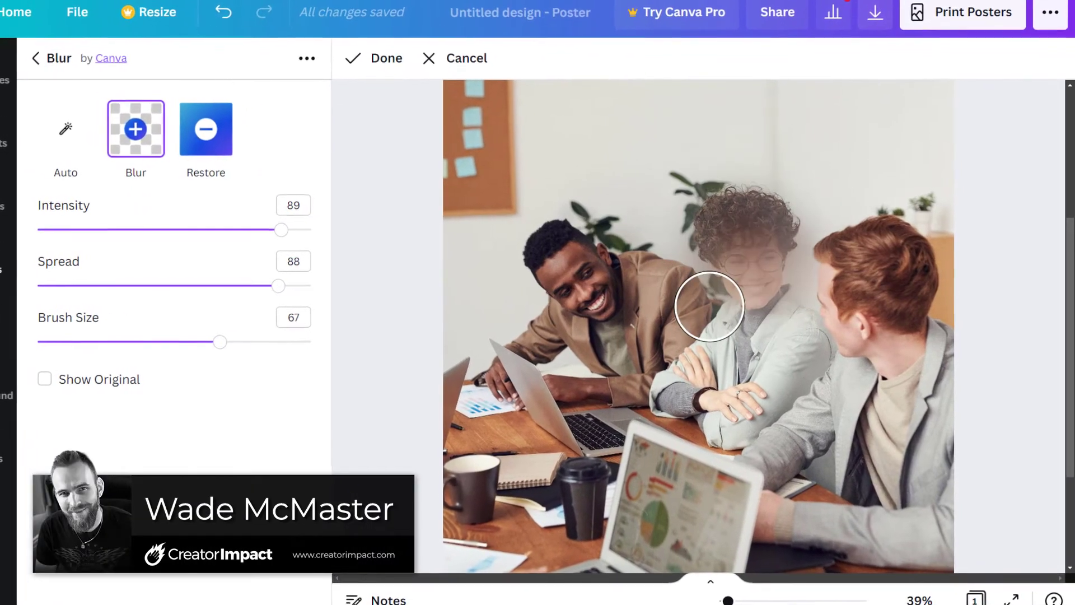
# Toggle the Blur app to Restore and back to Blur, then set Spread 3 and Intensity 82.
pyautogui.click(217, 149)
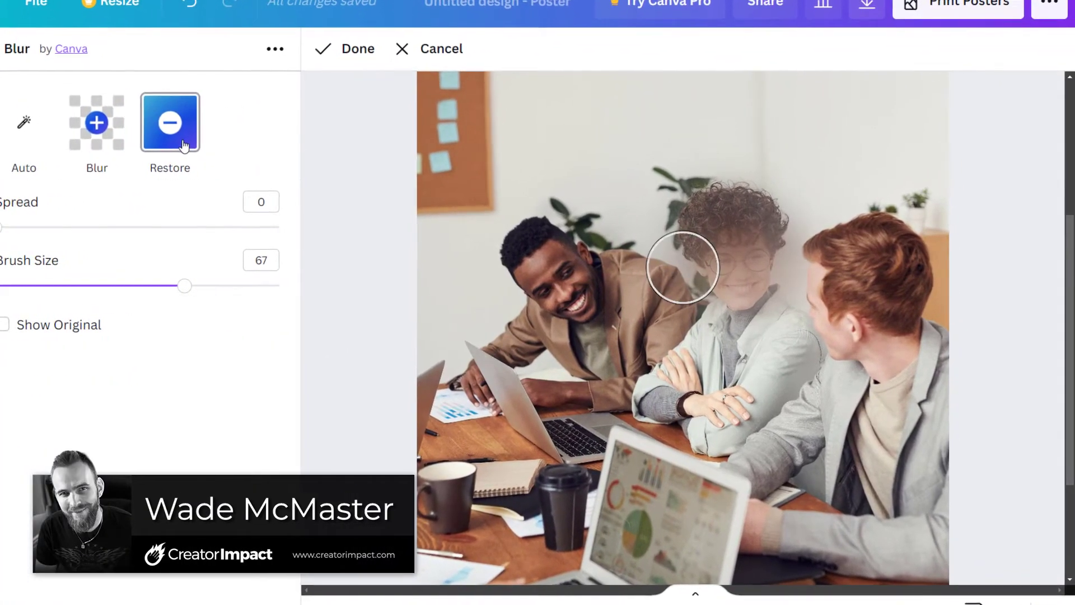
pyautogui.click(96, 122)
pyautogui.moveTo(106, 283); pyautogui.dragTo(3, 285)
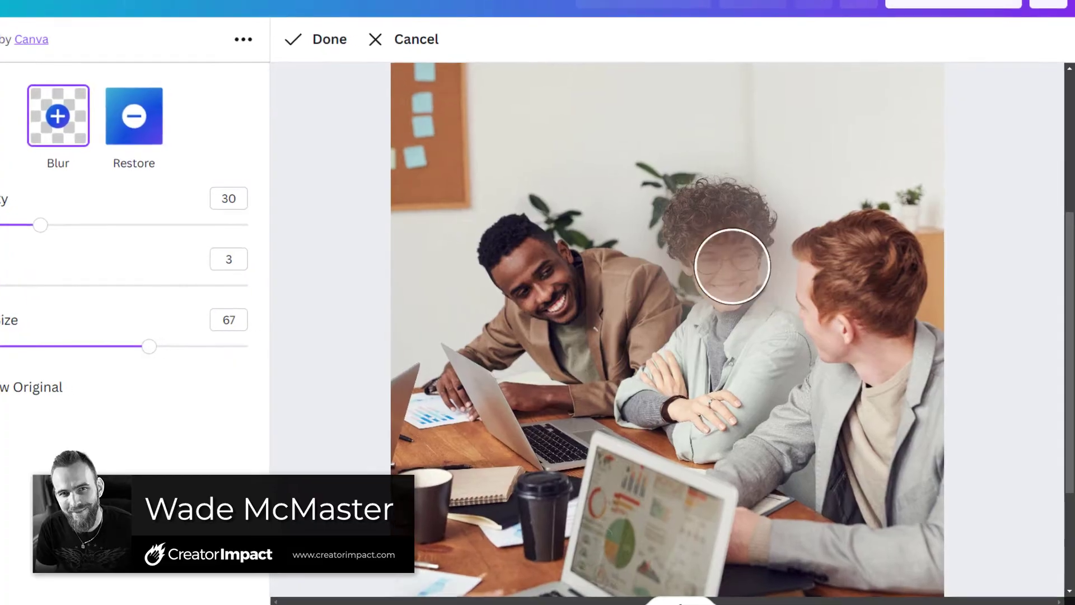
pyautogui.moveTo(39, 225); pyautogui.dragTo(195, 225)
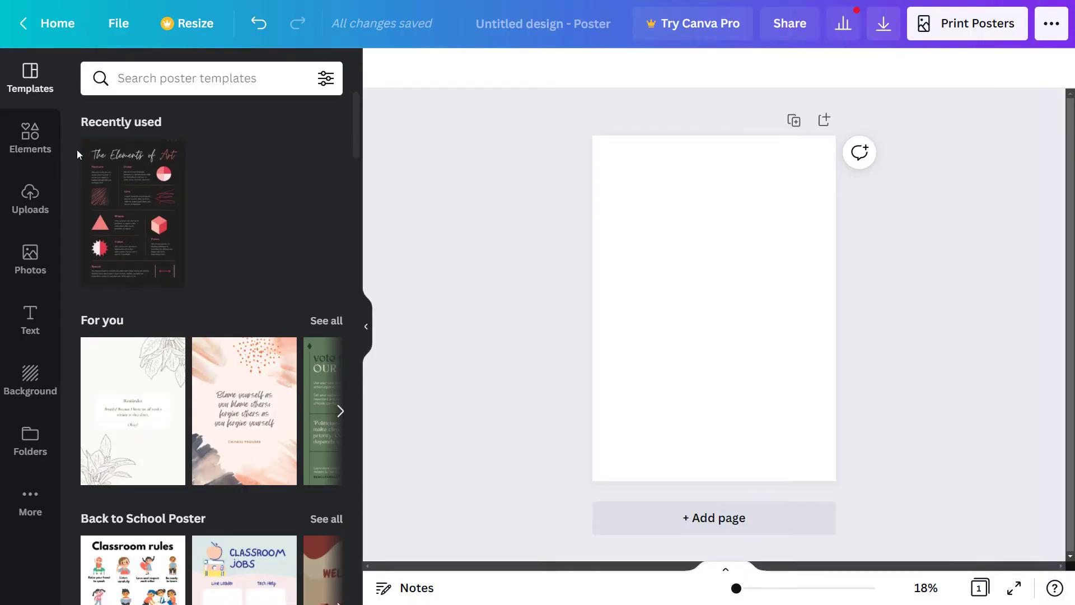
# Add the office team photo from the 'office' photo results to the blank poster.
pyautogui.click(37, 258)
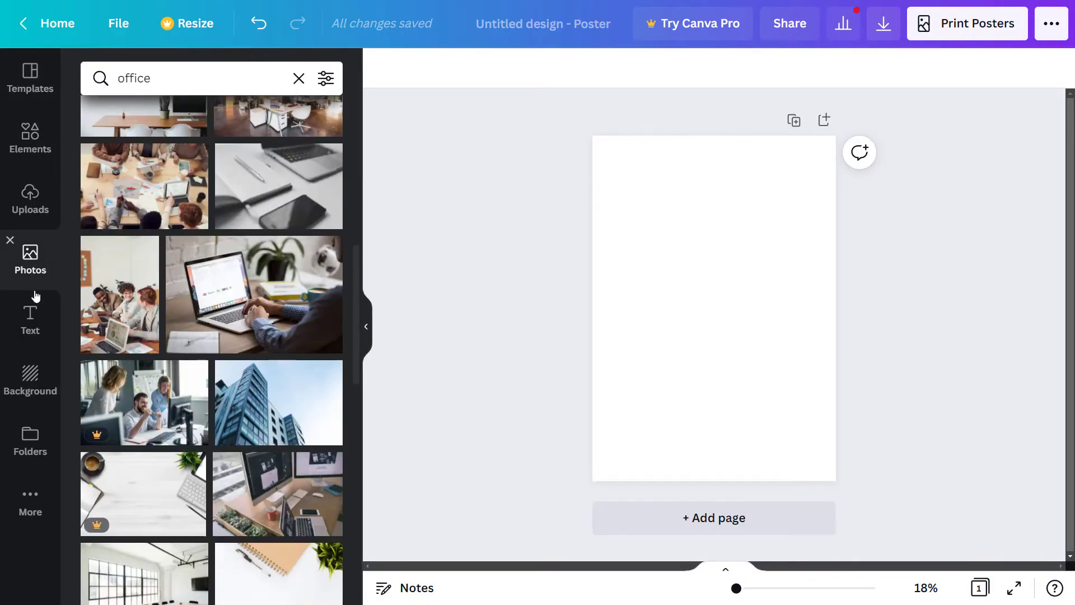
pyautogui.click(33, 204)
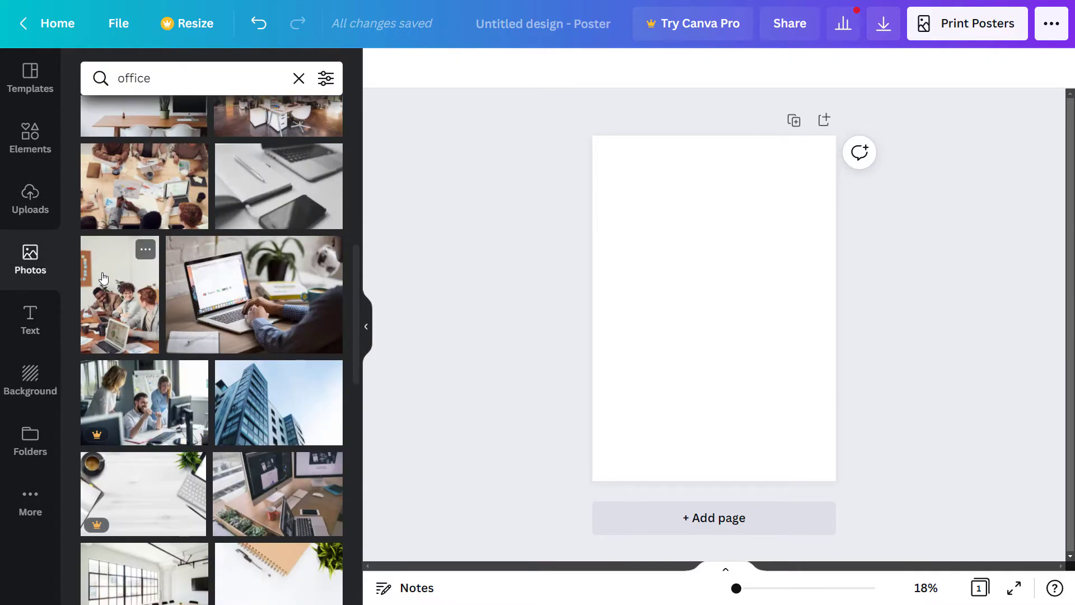
pyautogui.click(111, 297)
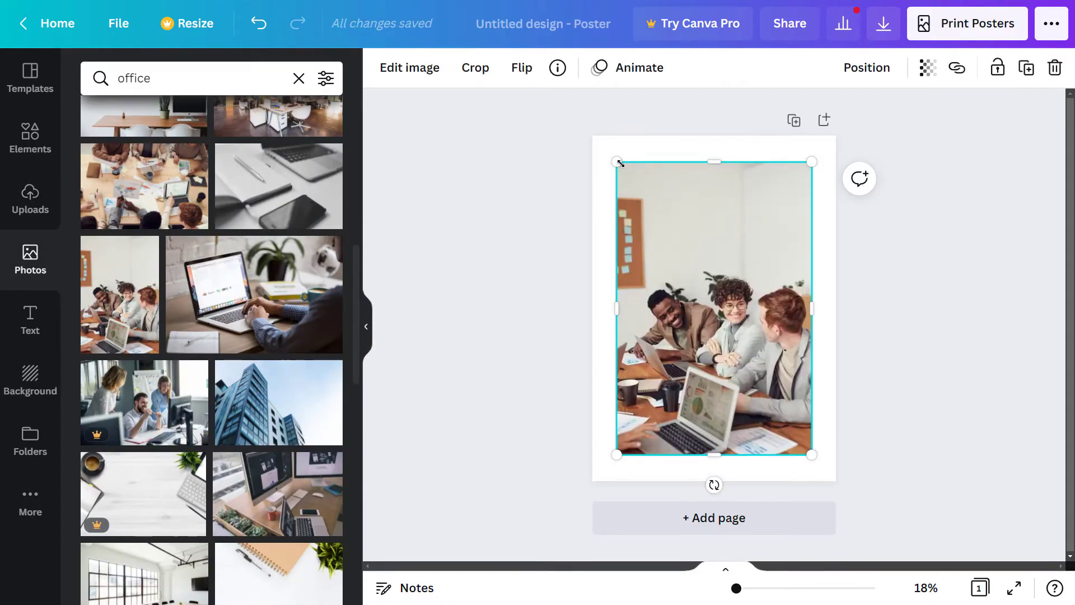
# Enlarge the office photo by its corners until it covers the whole poster page.
pyautogui.moveTo(620, 163); pyautogui.dragTo(583, 134)
pyautogui.moveTo(821, 456); pyautogui.dragTo(833, 485)
pyautogui.moveTo(738, 589); pyautogui.dragTo(744, 589)
pyautogui.scroll(-1, 778, 324)
pyautogui.scroll(-3, 778, 324)
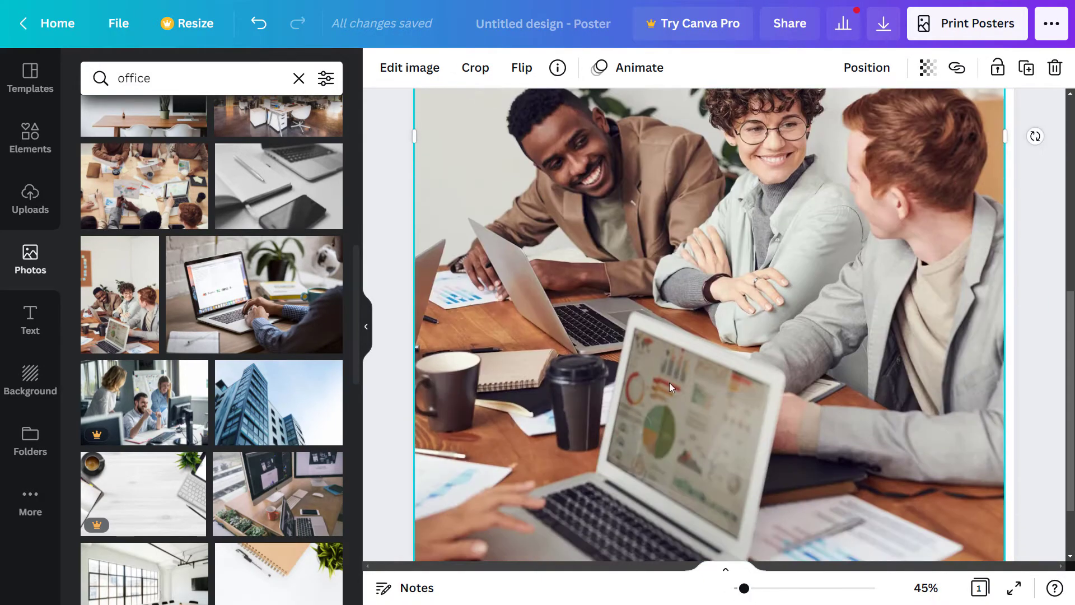
pyautogui.scroll(1, 771, 413)
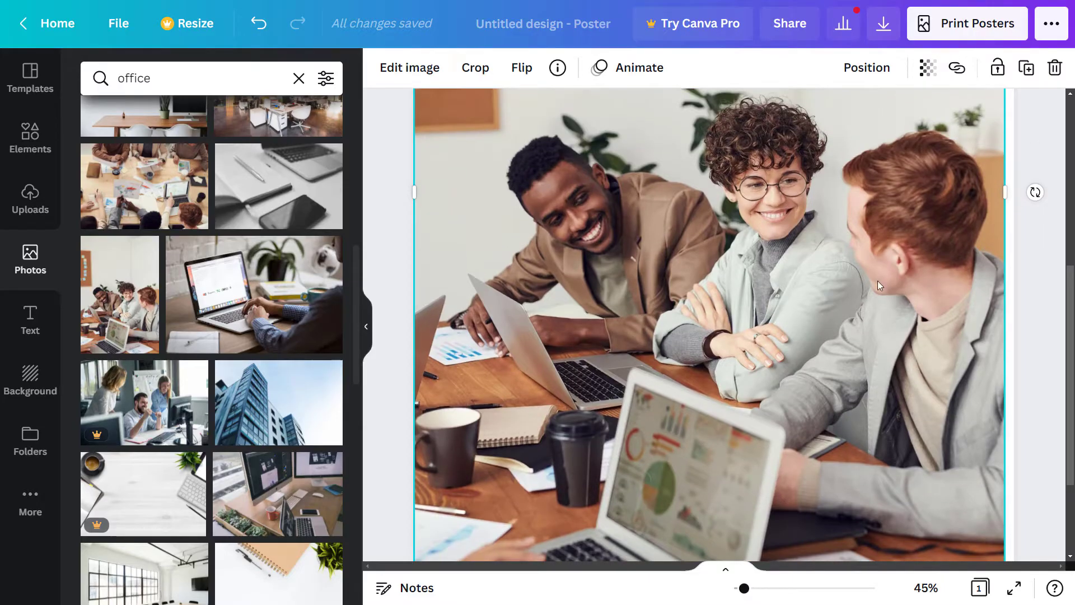
# Reselect the office photo and open the Blur app from the Edit image effects list.
pyautogui.moveTo(744, 589); pyautogui.dragTo(742, 589)
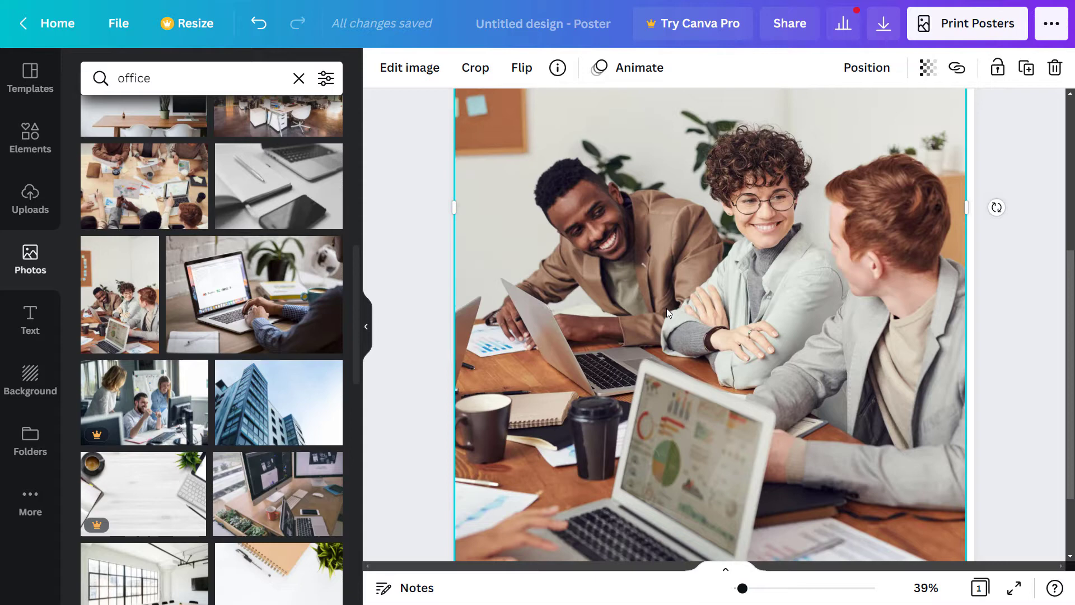
pyautogui.click(417, 270)
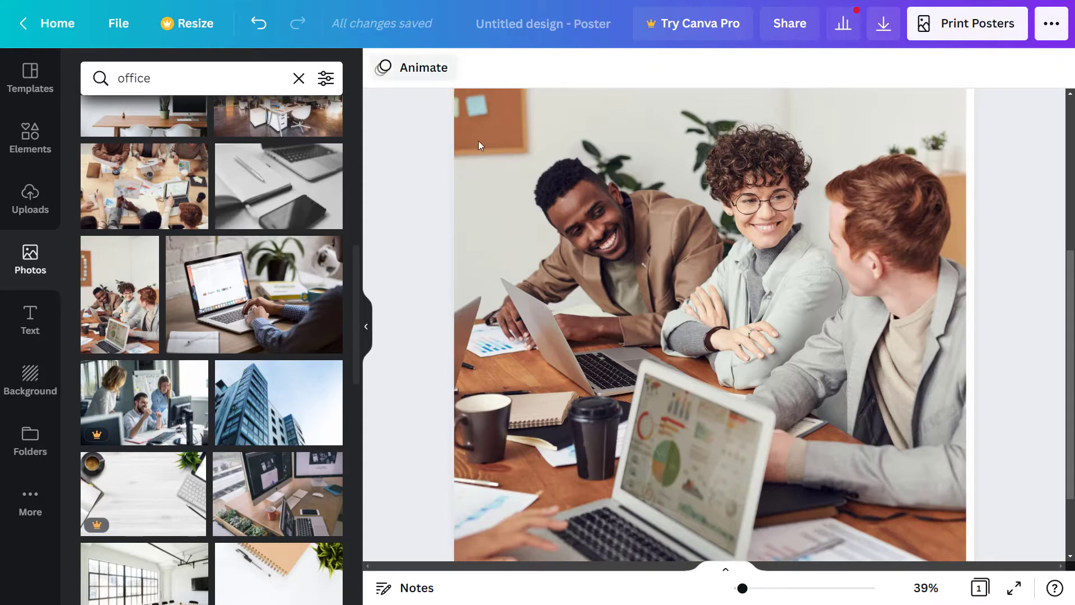
pyautogui.click(640, 206)
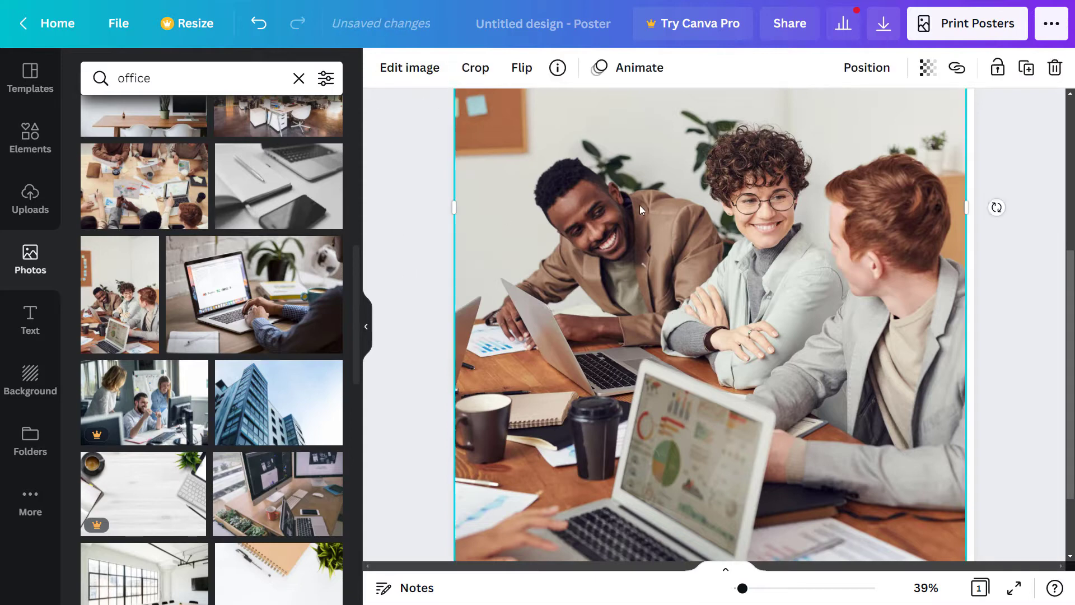
pyautogui.click(409, 69)
pyautogui.moveTo(353, 120)
pyautogui.mouseDown()
pyautogui.moveTo(346, 416)
pyautogui.moveTo(359, 496)
pyautogui.moveTo(367, 475)
pyautogui.moveTo(430, 449)
pyautogui.mouseUp()
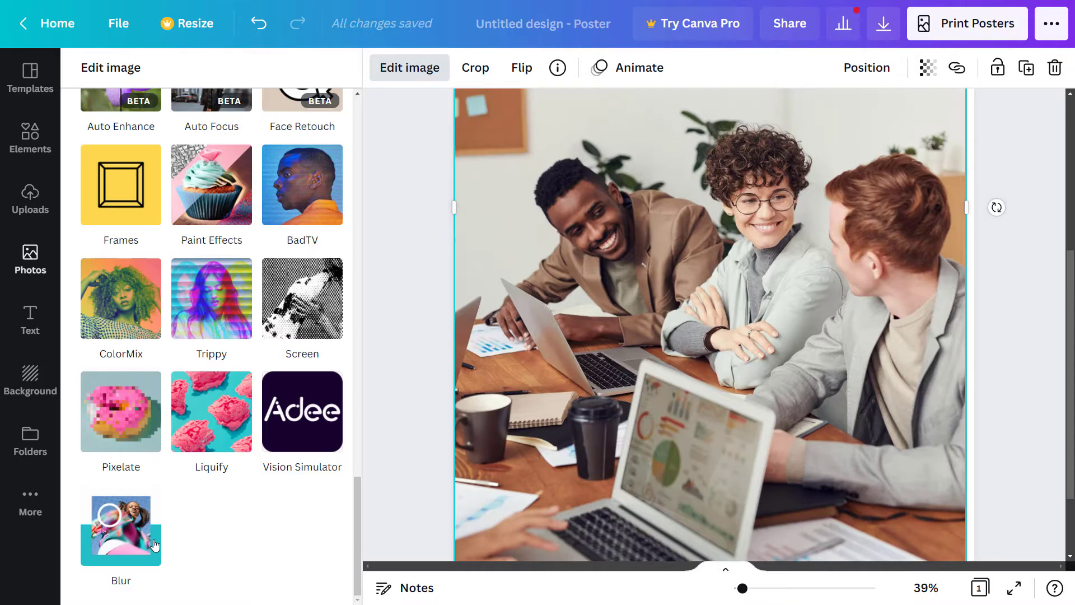
pyautogui.click(127, 535)
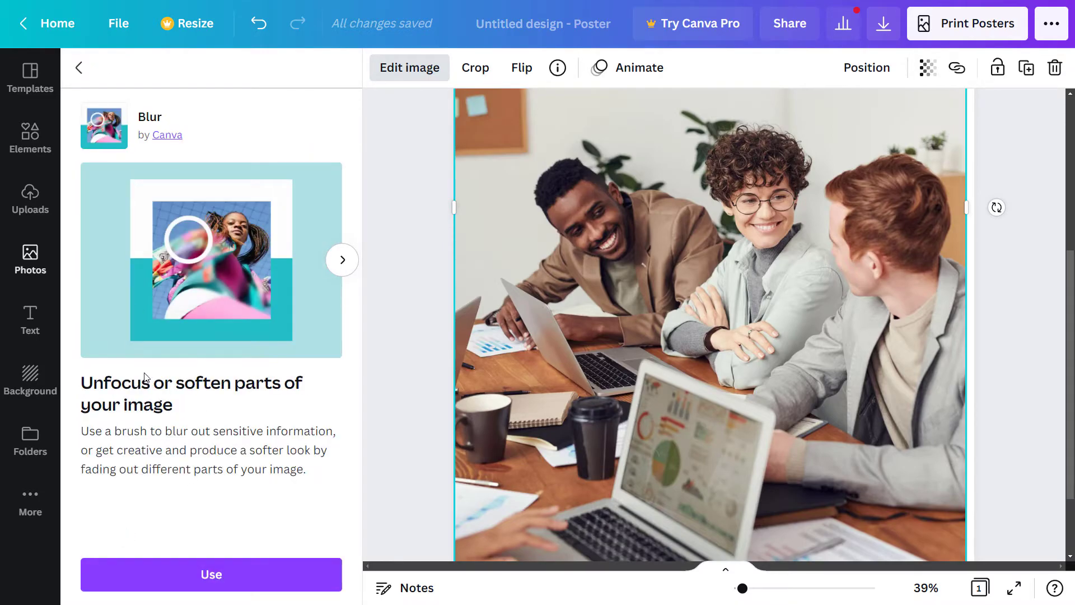
# Connect the Blur app and apply an Auto blur to the whole photo at intensity 18.
pyautogui.click(253, 573)
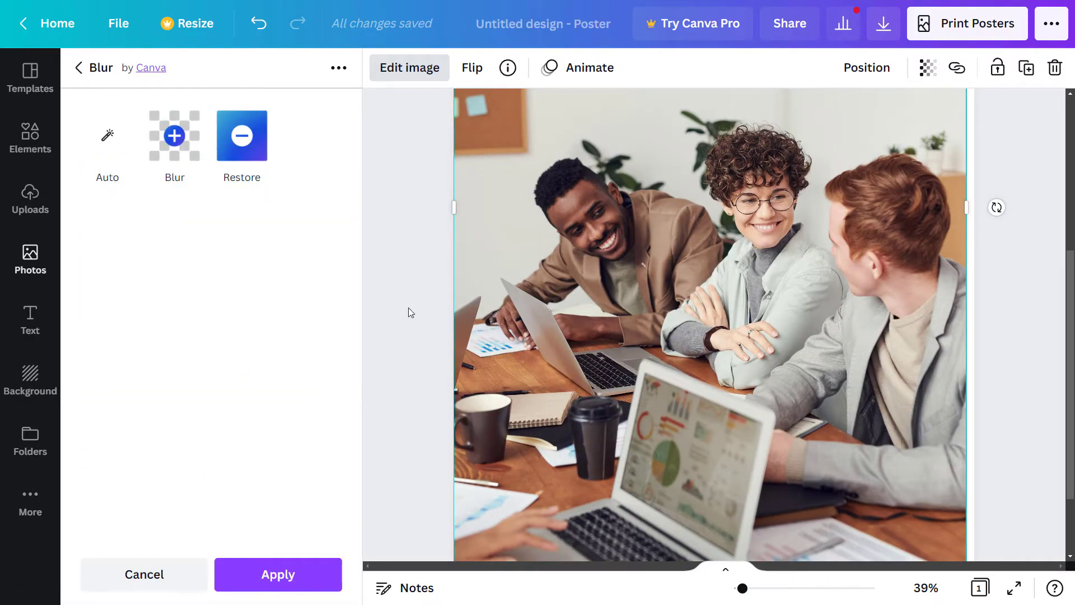
pyautogui.scroll(2, 421, 341)
pyautogui.scroll(-1, 421, 341)
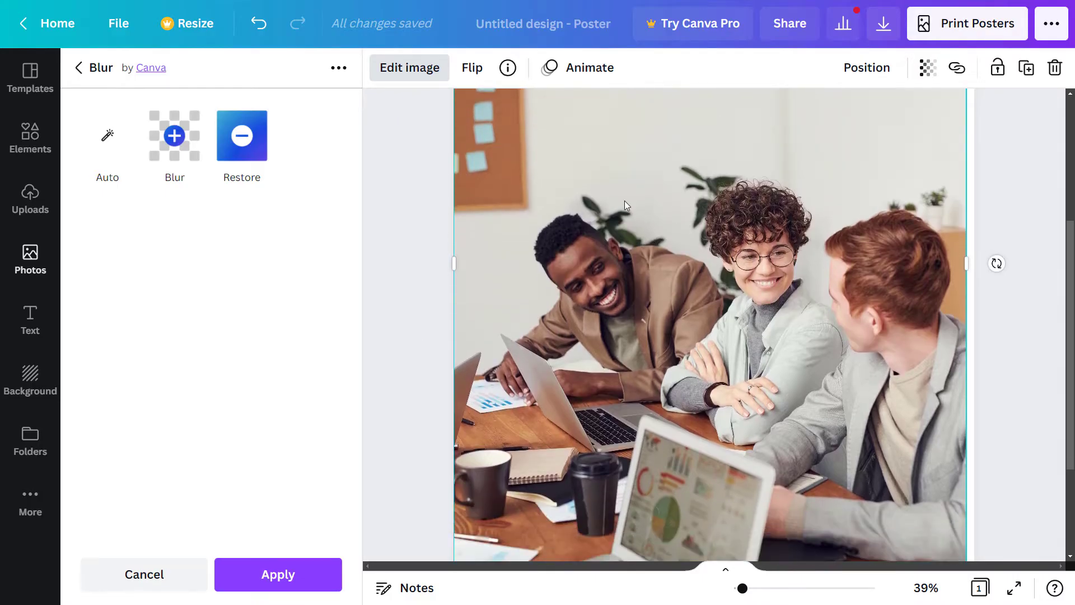
pyautogui.click(108, 135)
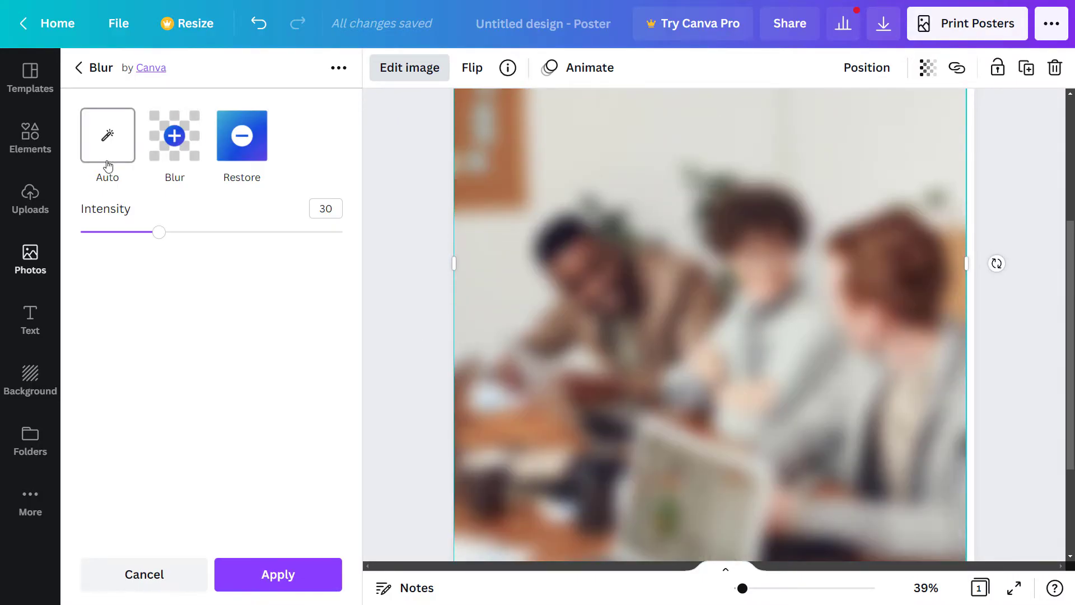
pyautogui.moveTo(162, 240); pyautogui.dragTo(129, 242)
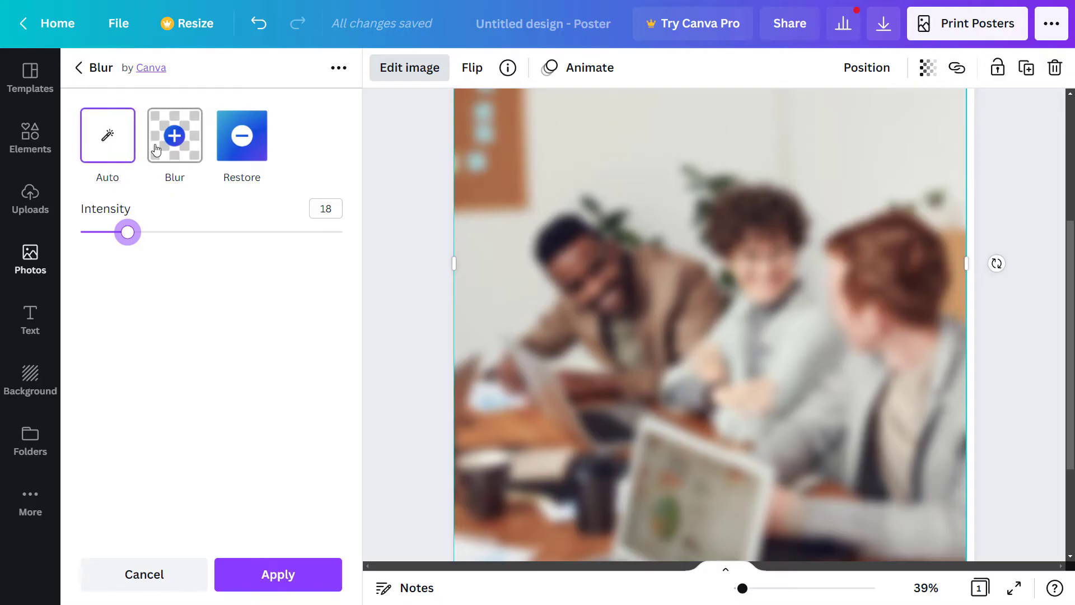
# Discard the Auto blur and reopen the Blur tool for the photo.
pyautogui.click(177, 573)
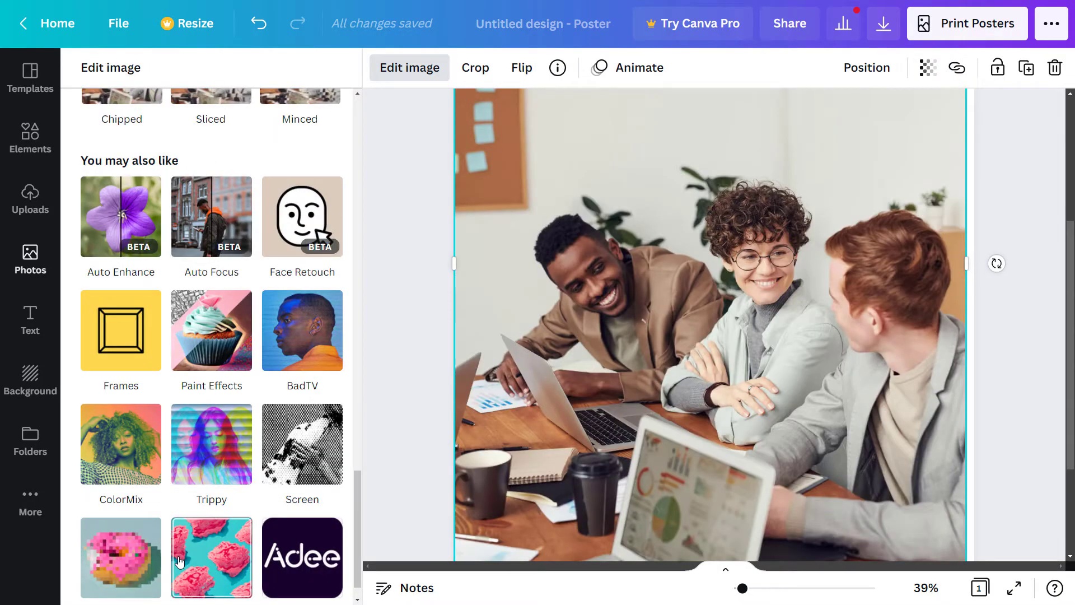
pyautogui.scroll(-1, 168, 392)
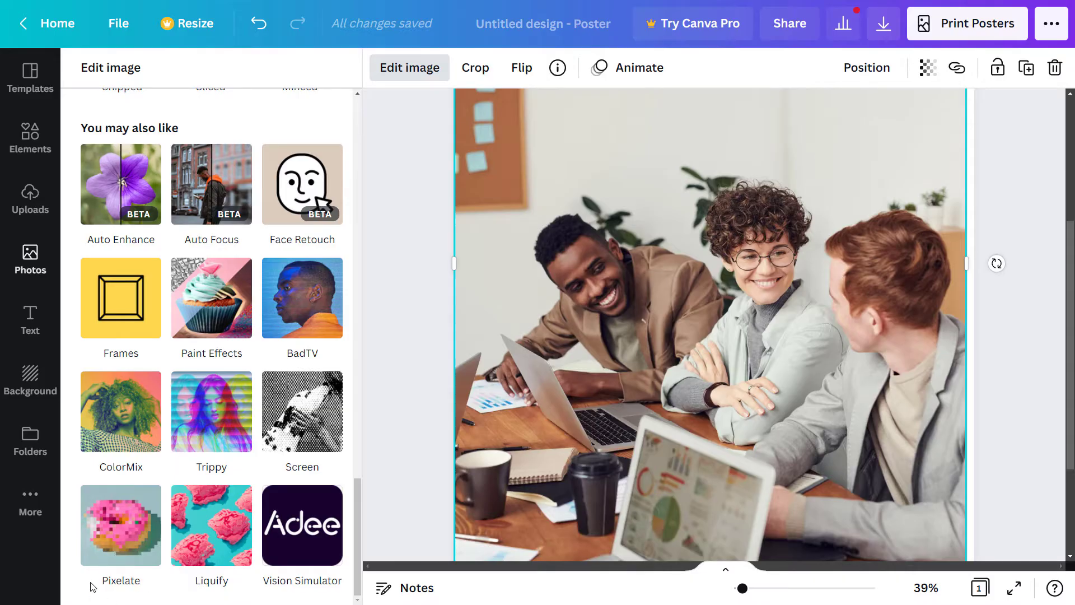
pyautogui.scroll(10, 117, 590)
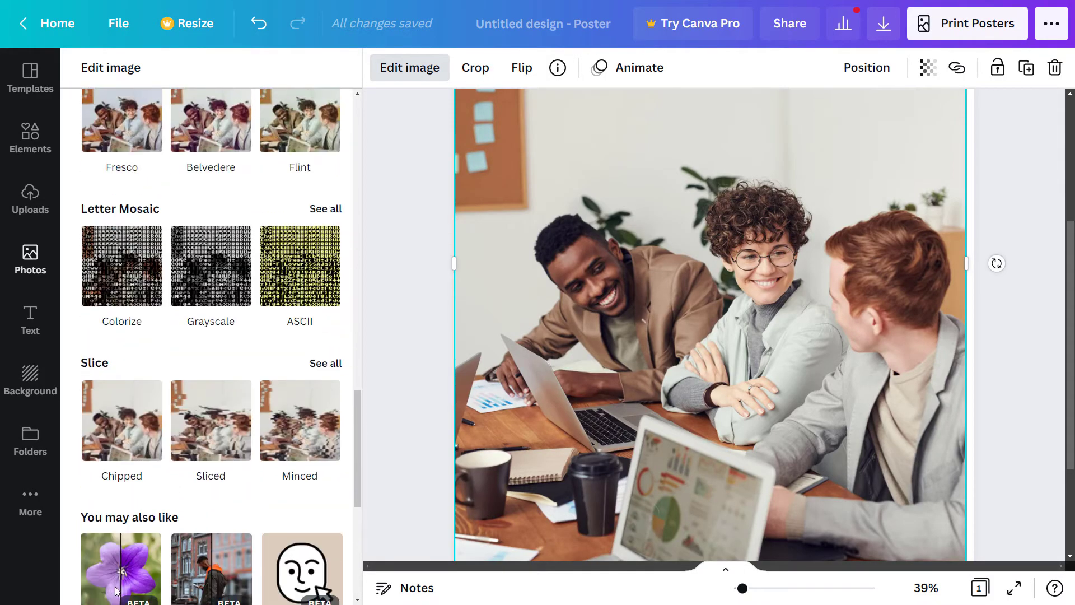
pyautogui.scroll(8, 115, 586)
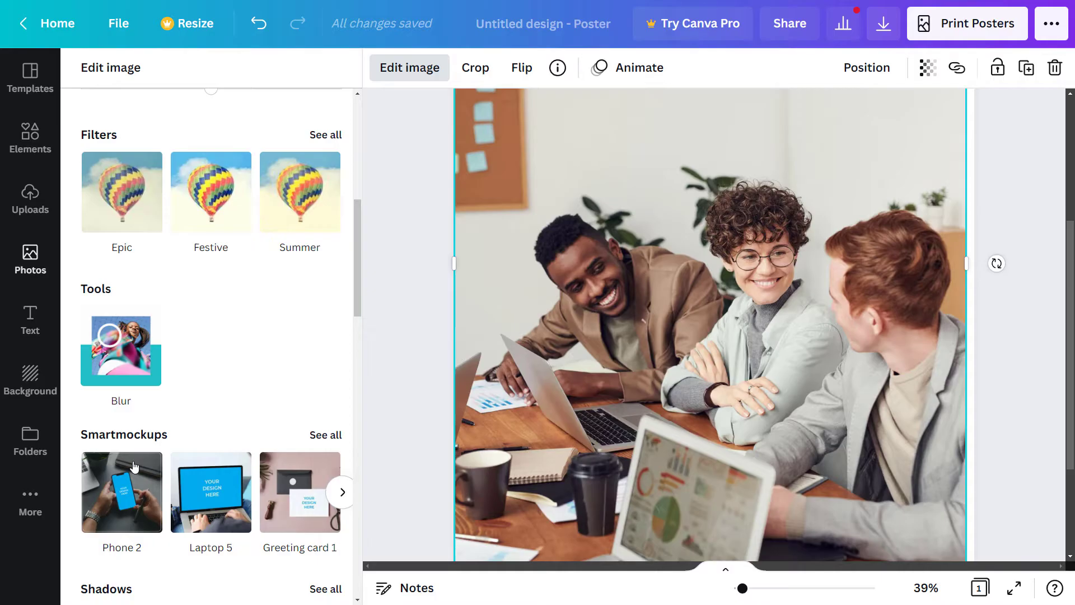
pyautogui.click(131, 348)
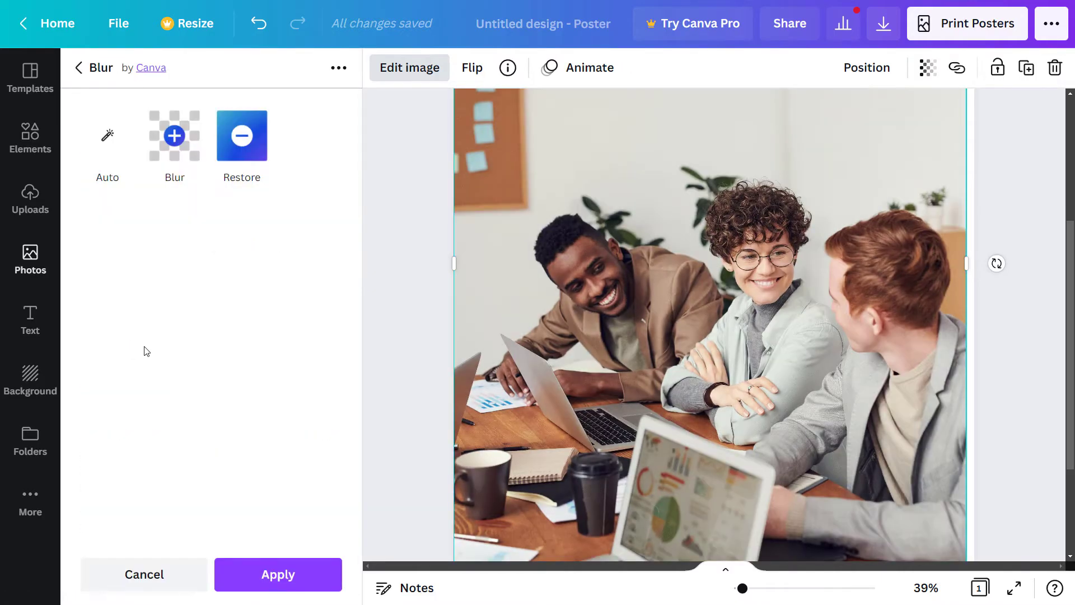
# In Brush mode, set Intensity 89 and Spread 88, then blur the middle woman's face.
pyautogui.click(175, 140)
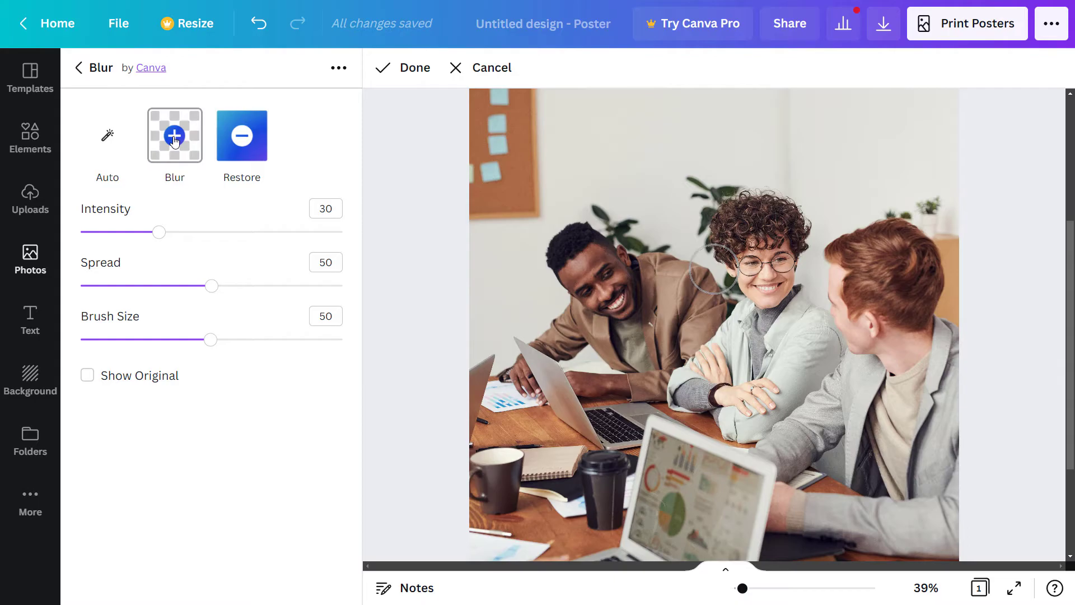
pyautogui.moveTo(168, 231)
pyautogui.mouseDown()
pyautogui.moveTo(224, 238)
pyautogui.moveTo(149, 235)
pyautogui.moveTo(194, 236)
pyautogui.mouseUp()
pyautogui.moveTo(210, 284); pyautogui.dragTo(247, 289)
pyautogui.moveTo(211, 341)
pyautogui.mouseDown()
pyautogui.moveTo(181, 339)
pyautogui.moveTo(256, 340)
pyautogui.mouseUp()
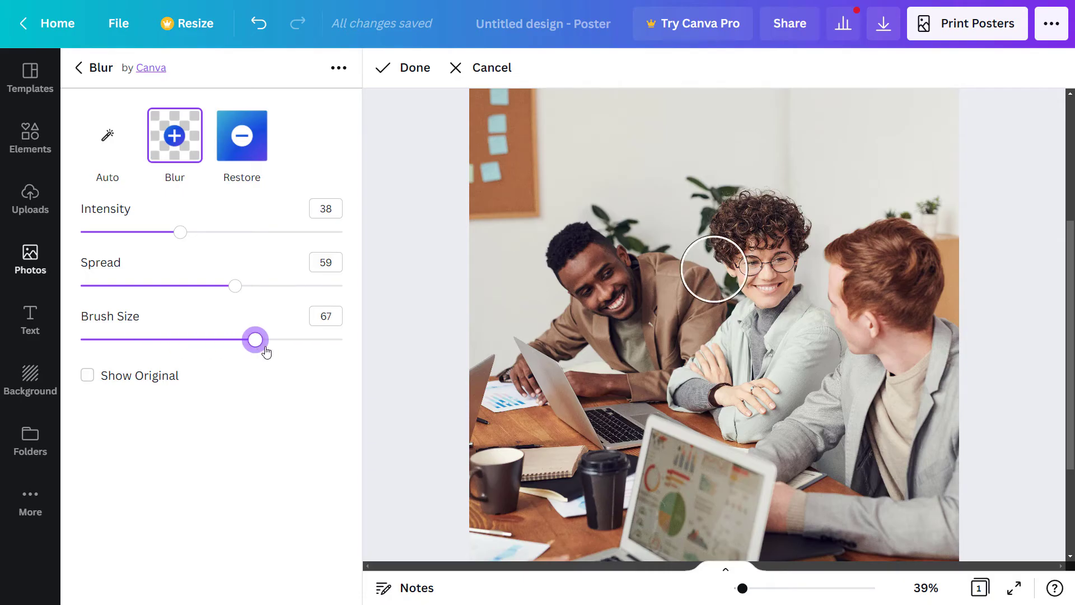
pyautogui.moveTo(235, 287); pyautogui.dragTo(141, 286)
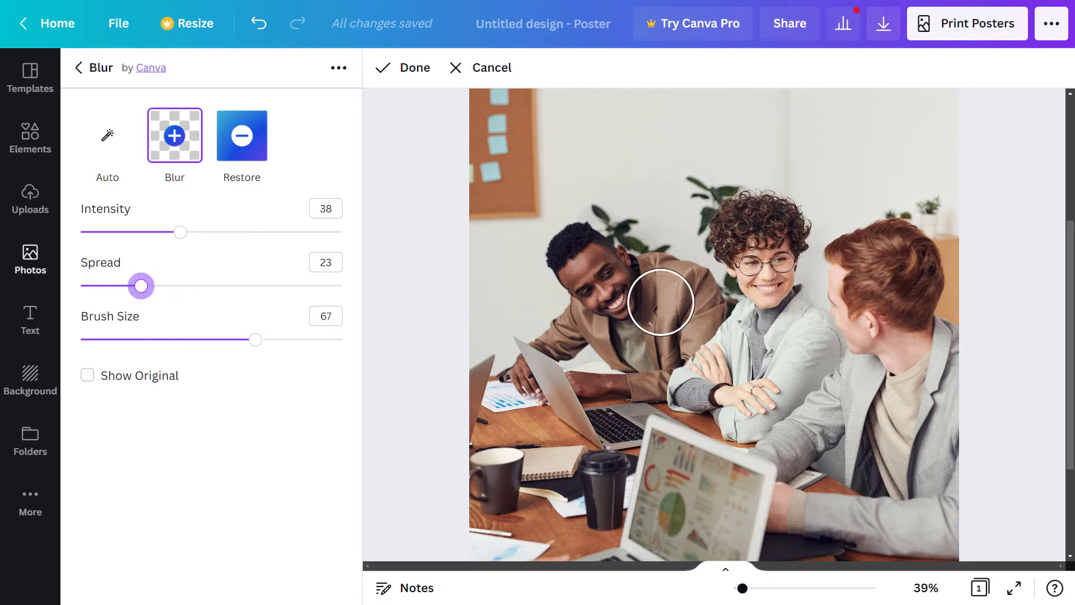
pyautogui.moveTo(180, 236); pyautogui.dragTo(316, 240)
pyautogui.moveTo(143, 287); pyautogui.dragTo(311, 286)
pyautogui.click(768, 259)
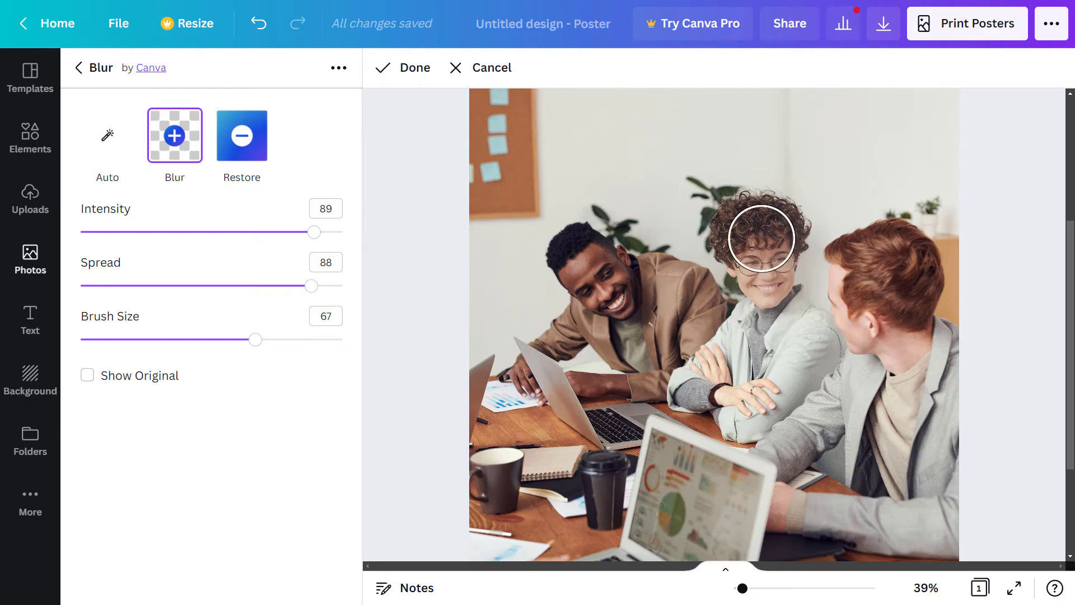
pyautogui.click(772, 258)
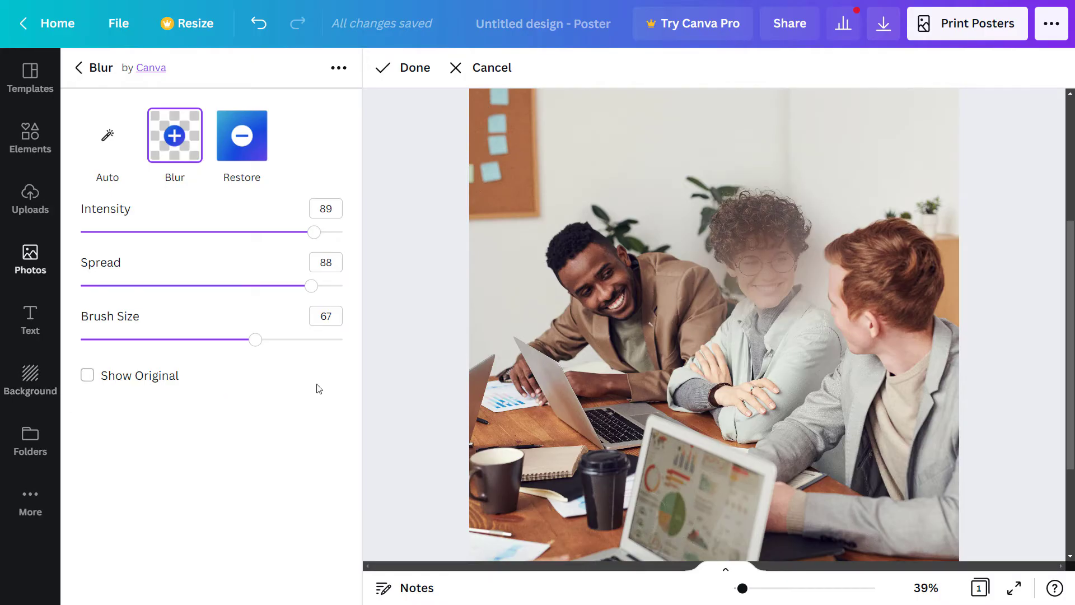
# Tighten the blur Spread to 3 and re-brush the curly-haired woman's face.
pyautogui.click(252, 154)
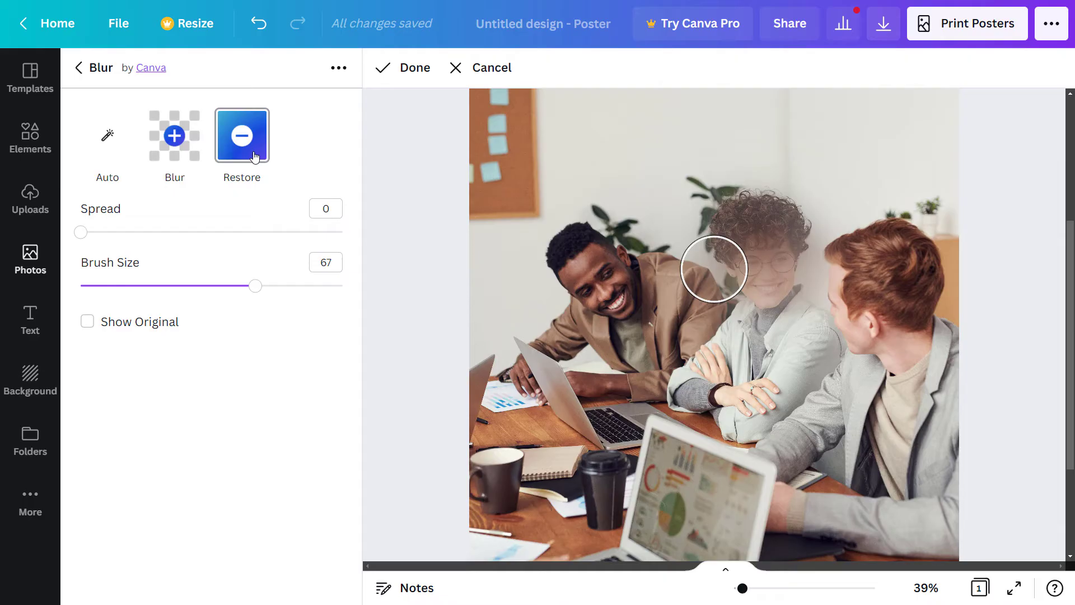
pyautogui.click(178, 152)
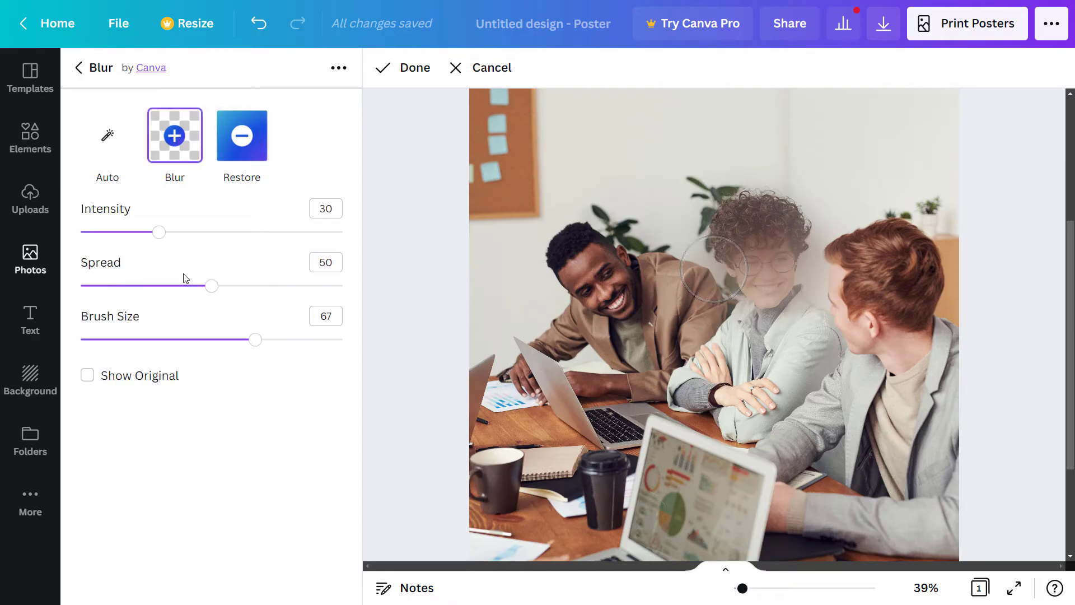
pyautogui.moveTo(210, 287); pyautogui.dragTo(88, 287)
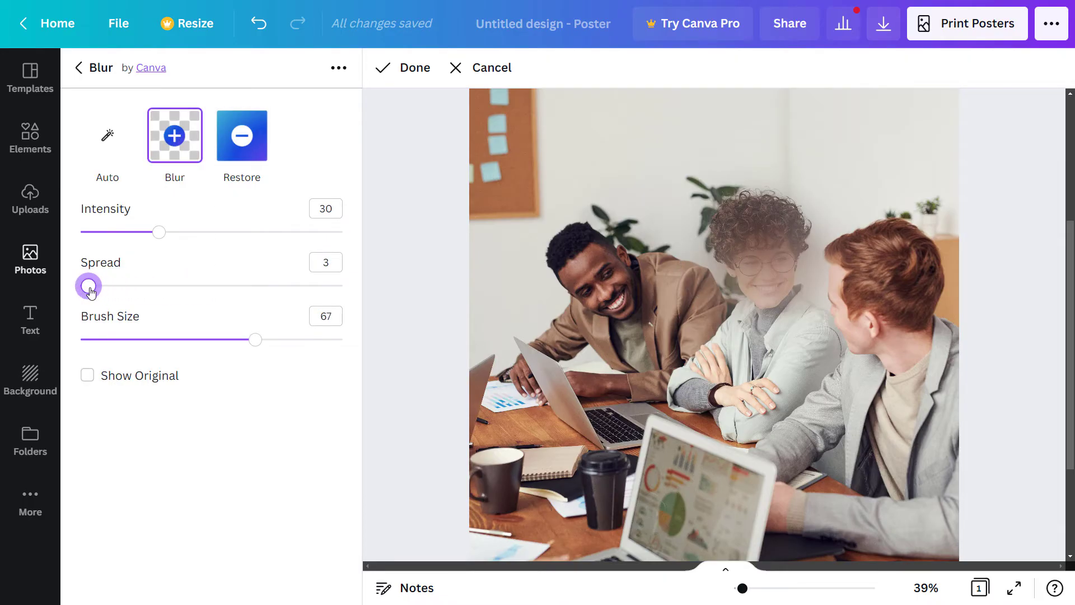
pyautogui.moveTo(775, 271); pyautogui.dragTo(768, 269)
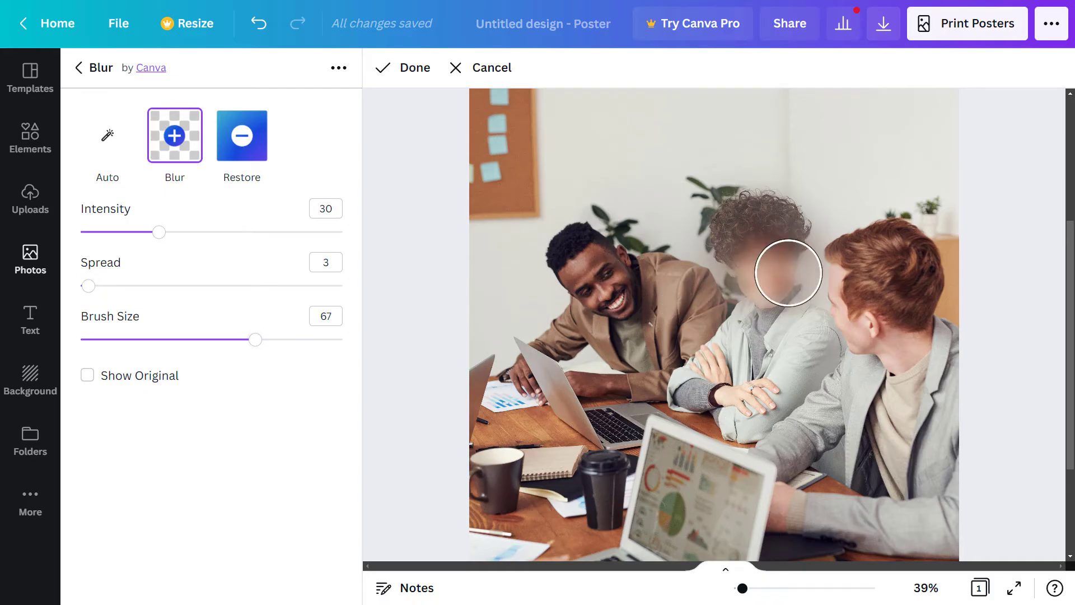
pyautogui.moveTo(763, 263)
pyautogui.mouseDown()
pyautogui.moveTo(725, 272)
pyautogui.moveTo(765, 274)
pyautogui.mouseUp()
# Raise blur Intensity to 82 and compare the result against Show Original.
pyautogui.click(295, 232)
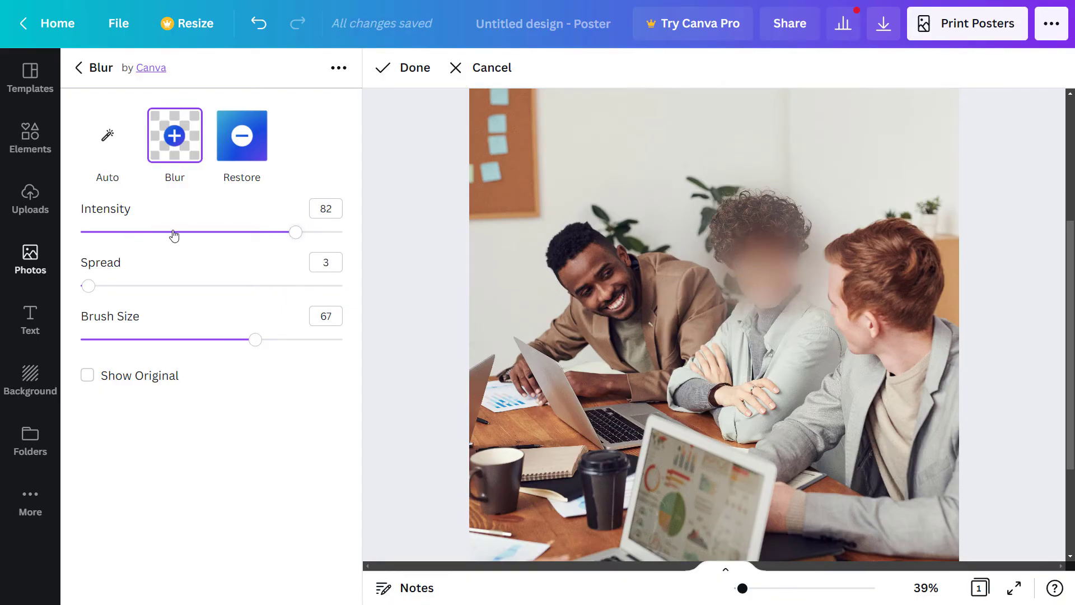
pyautogui.click(245, 150)
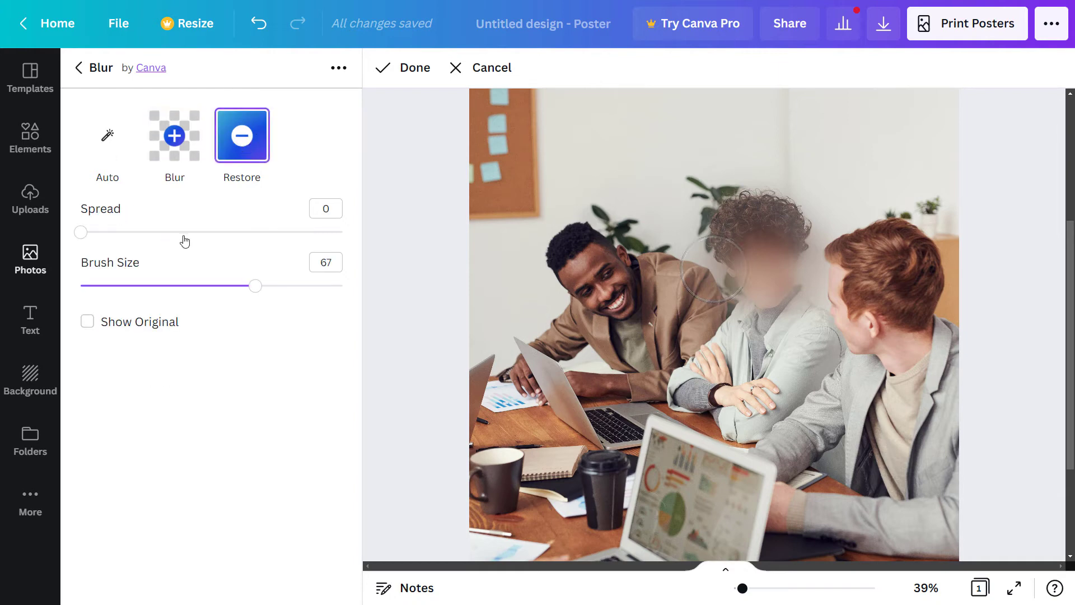
pyautogui.click(88, 321)
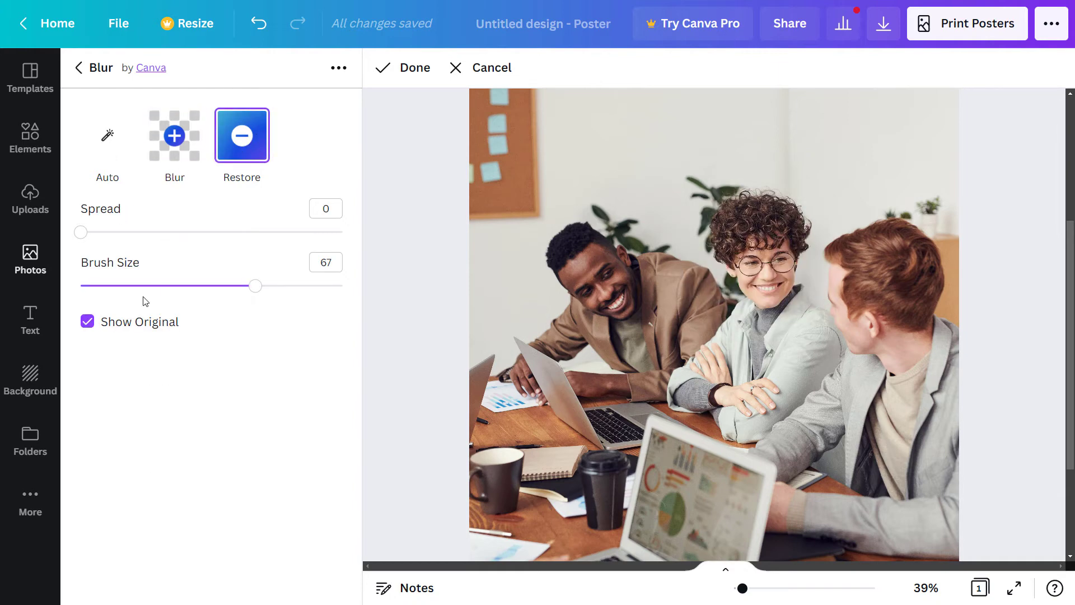
pyautogui.click(169, 162)
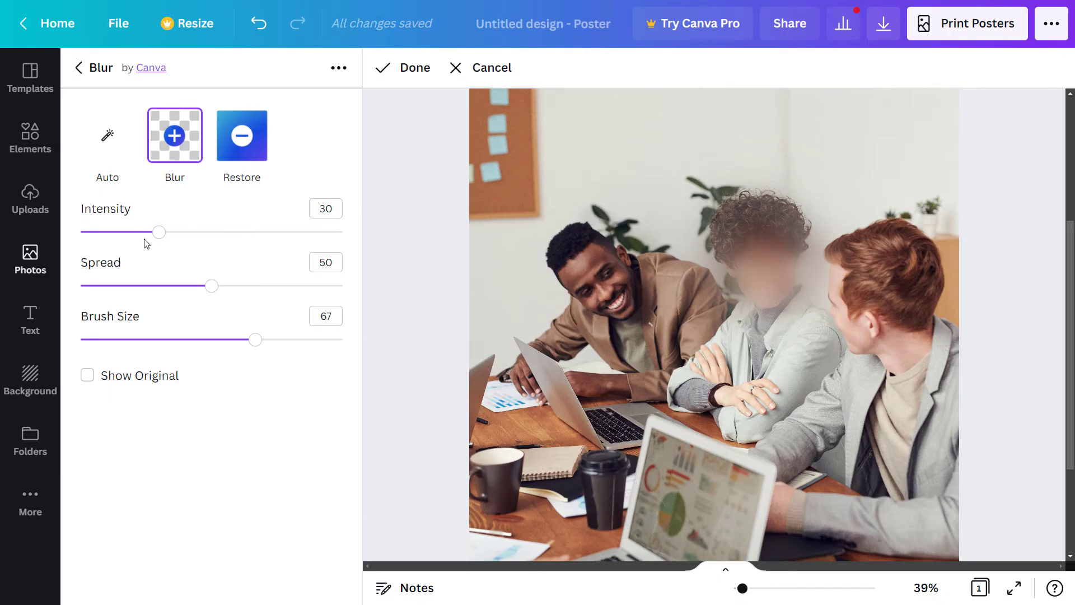
# Set Intensity 26 and Spread 18, then blur the left man's face.
pyautogui.moveTo(157, 236); pyautogui.dragTo(150, 237)
pyautogui.moveTo(213, 289); pyautogui.dragTo(128, 286)
pyautogui.click(610, 283)
pyautogui.moveTo(610, 283)
pyautogui.mouseDown()
pyautogui.moveTo(584, 314)
pyautogui.moveTo(598, 376)
pyautogui.moveTo(595, 305)
pyautogui.moveTo(588, 297)
pyautogui.moveTo(597, 345)
pyautogui.moveTo(582, 257)
pyautogui.mouseUp()
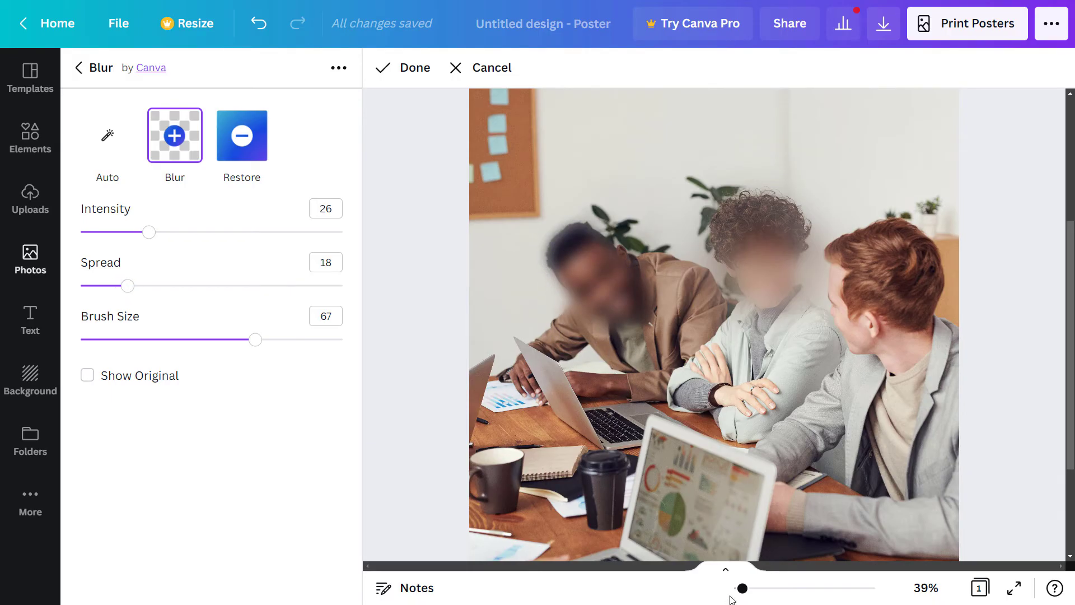
# Softly blur the desk notebook with brush size 15, Spread 3 and Intensity 57, then lower Intensity to 7.
pyautogui.click(118, 340)
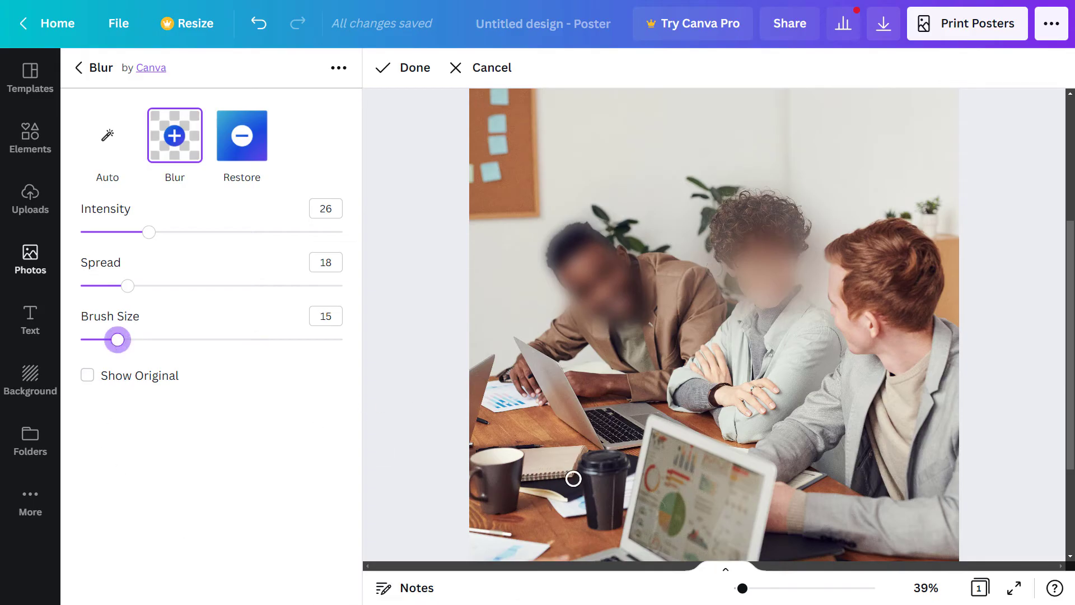
pyautogui.moveTo(574, 478); pyautogui.dragTo(525, 480)
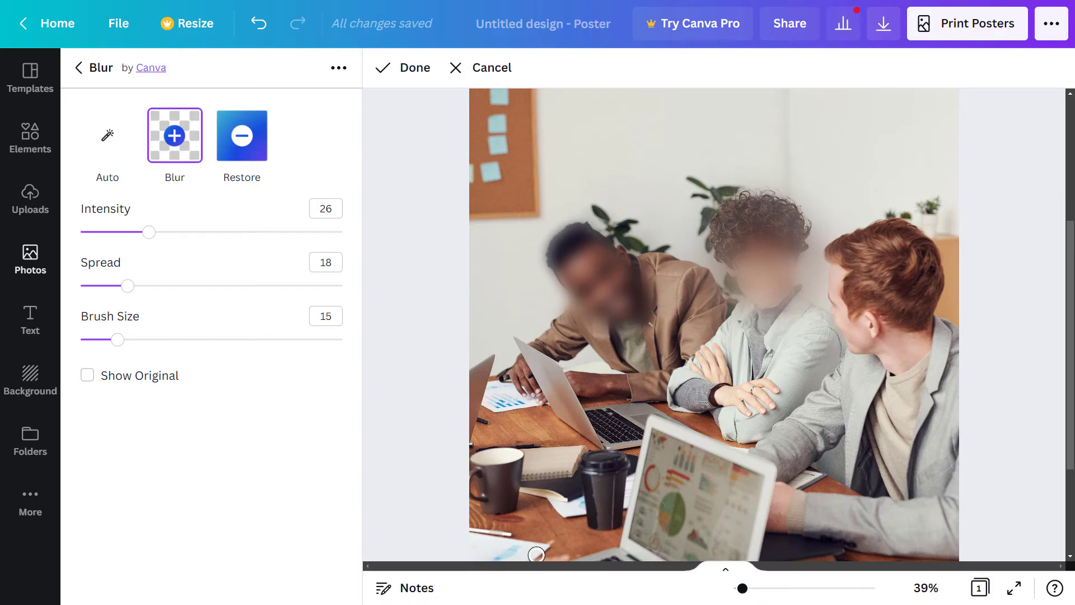
pyautogui.click(90, 286)
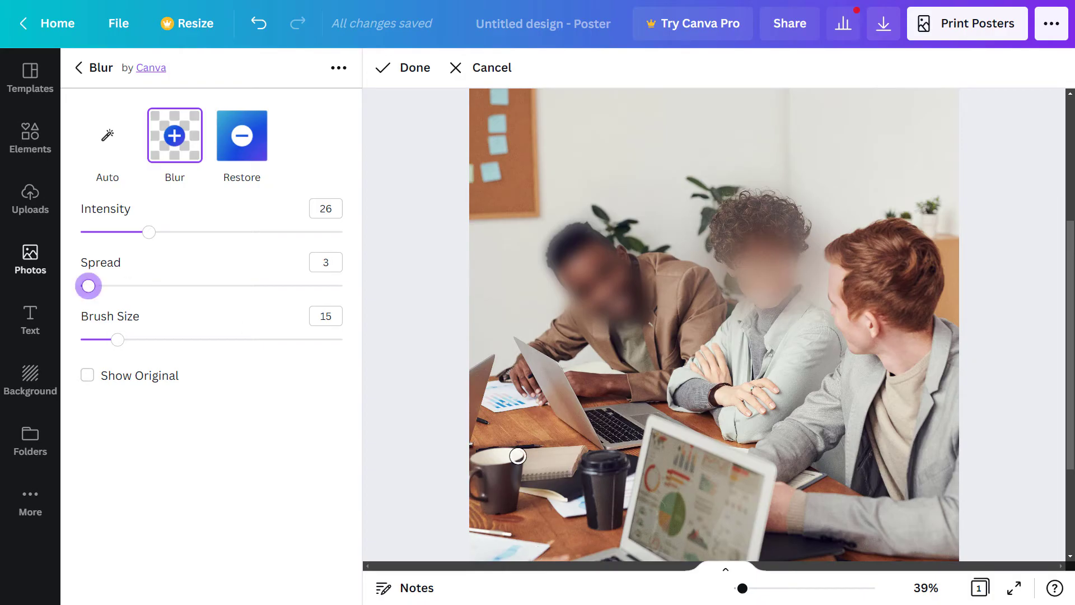
pyautogui.moveTo(564, 474); pyautogui.dragTo(547, 475)
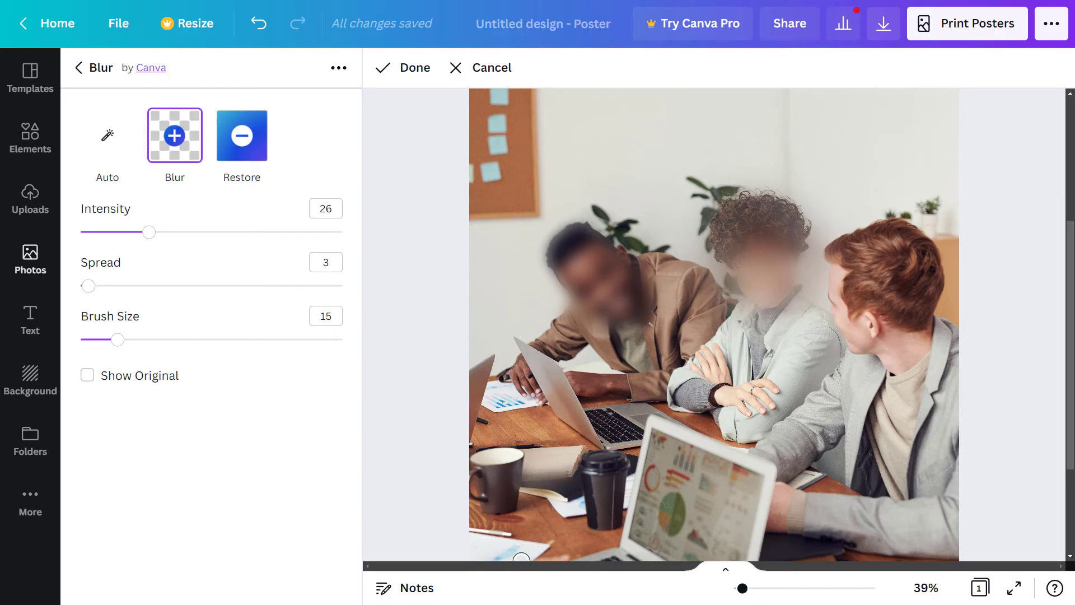
pyautogui.click(230, 231)
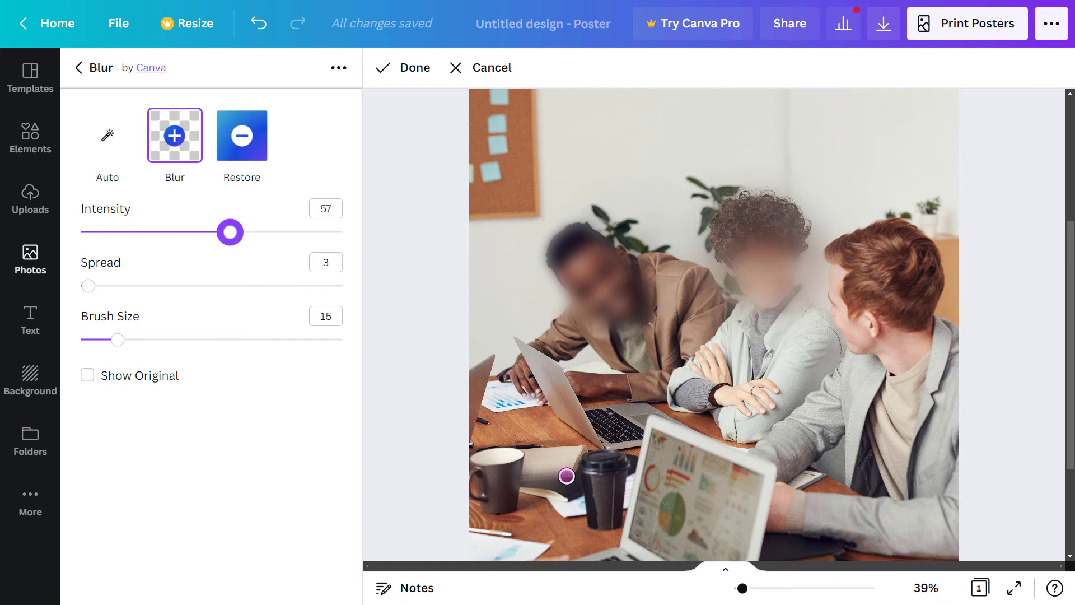
pyautogui.moveTo(566, 475); pyautogui.dragTo(521, 483)
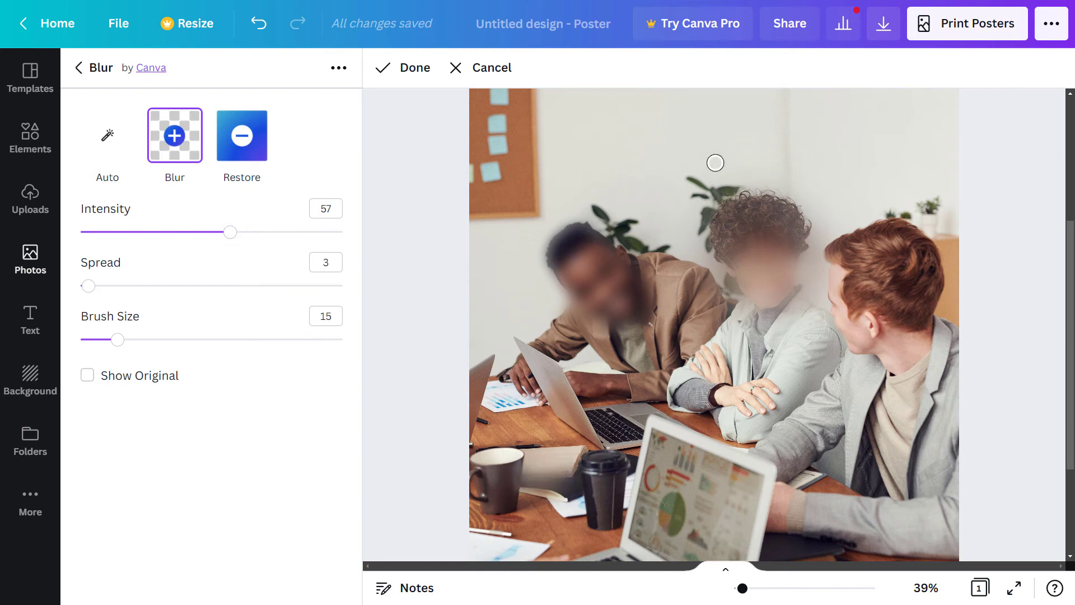
pyautogui.click(99, 232)
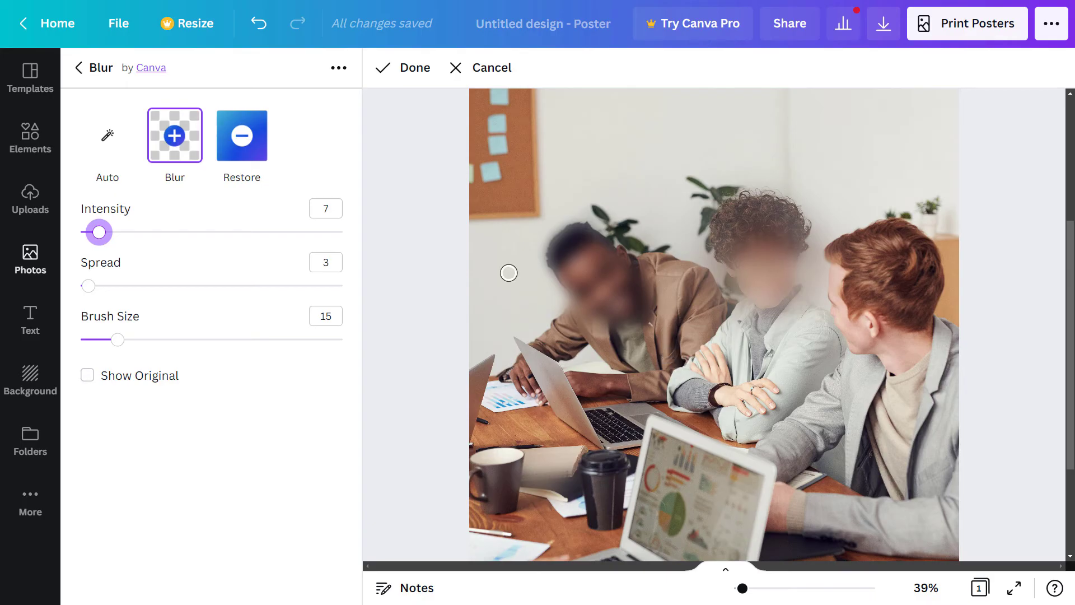
# Lightly blur the desk beside the laptop corner at Intensity 5 and Spread 0.
pyautogui.moveTo(100, 234); pyautogui.dragTo(93, 231)
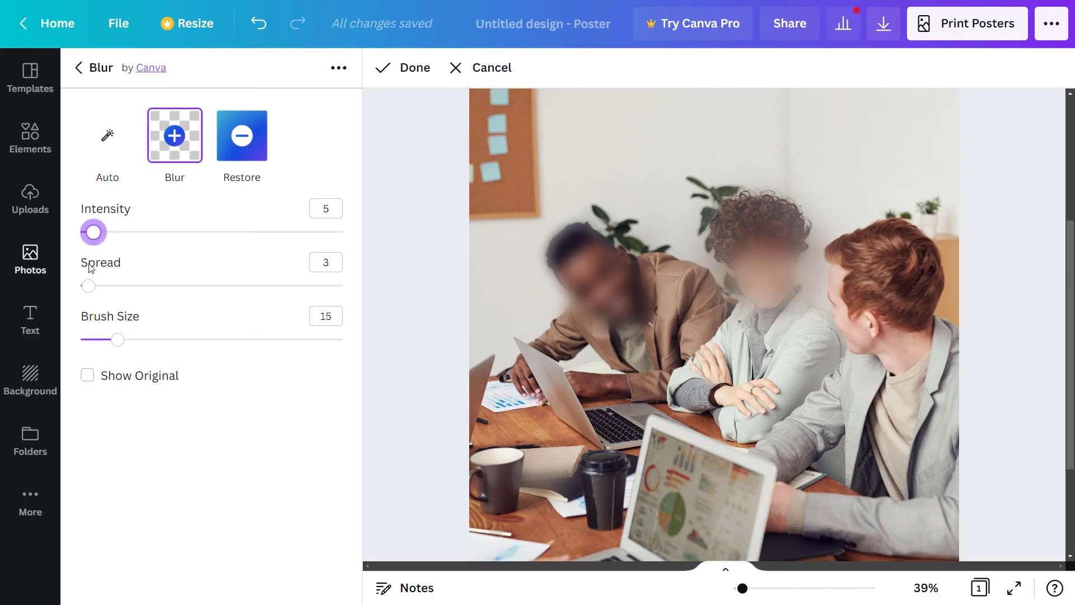
pyautogui.moveTo(88, 285); pyautogui.dragTo(81, 285)
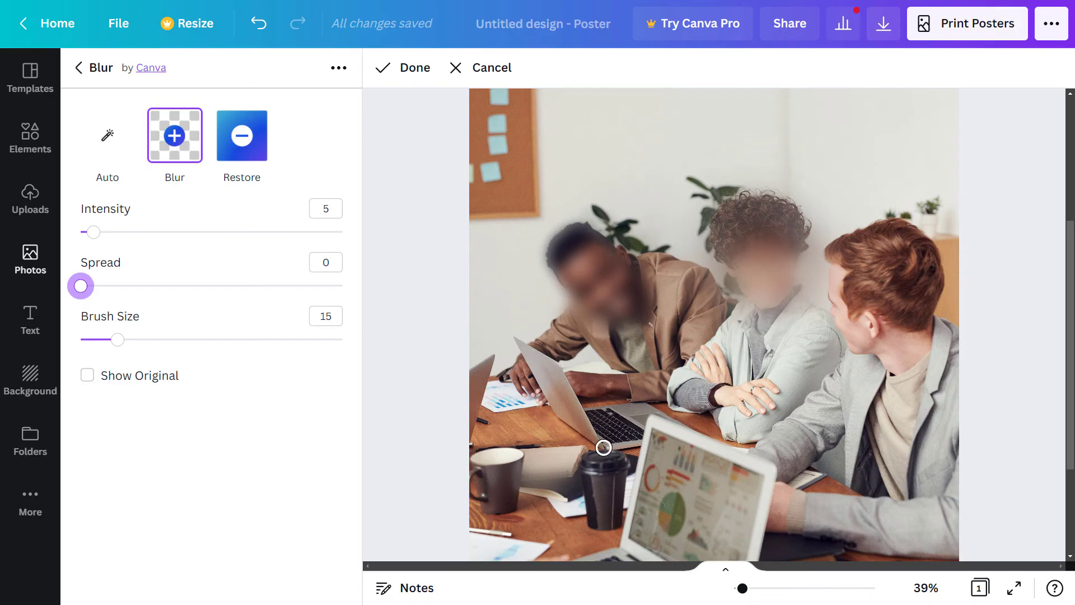
pyautogui.moveTo(603, 447); pyautogui.dragTo(556, 365)
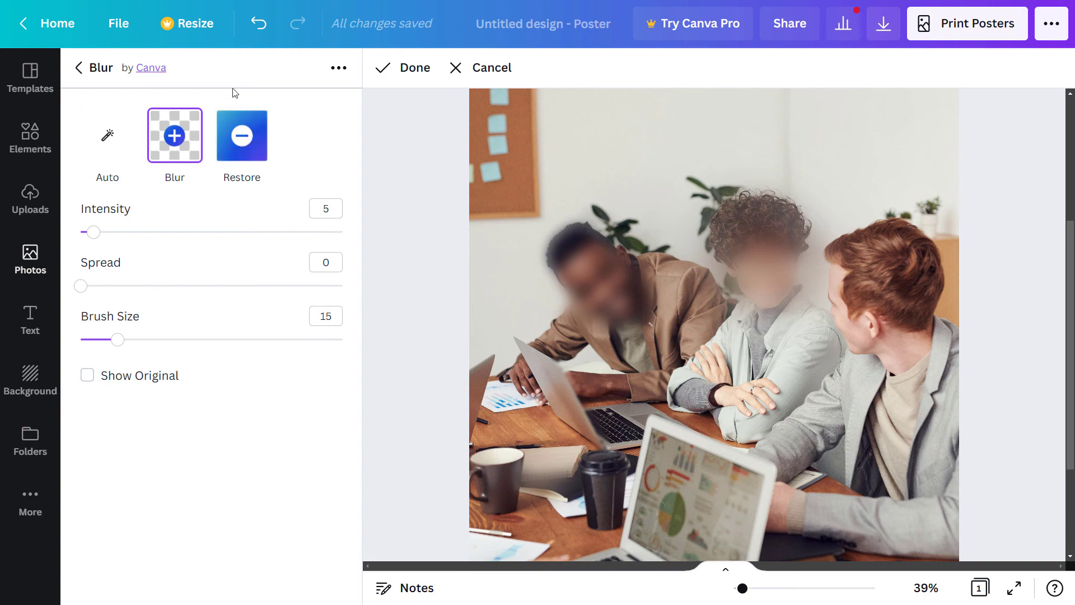
# Exit the blur brush and close the Blur panel with Escape twice.
pyautogui.press('Escape')
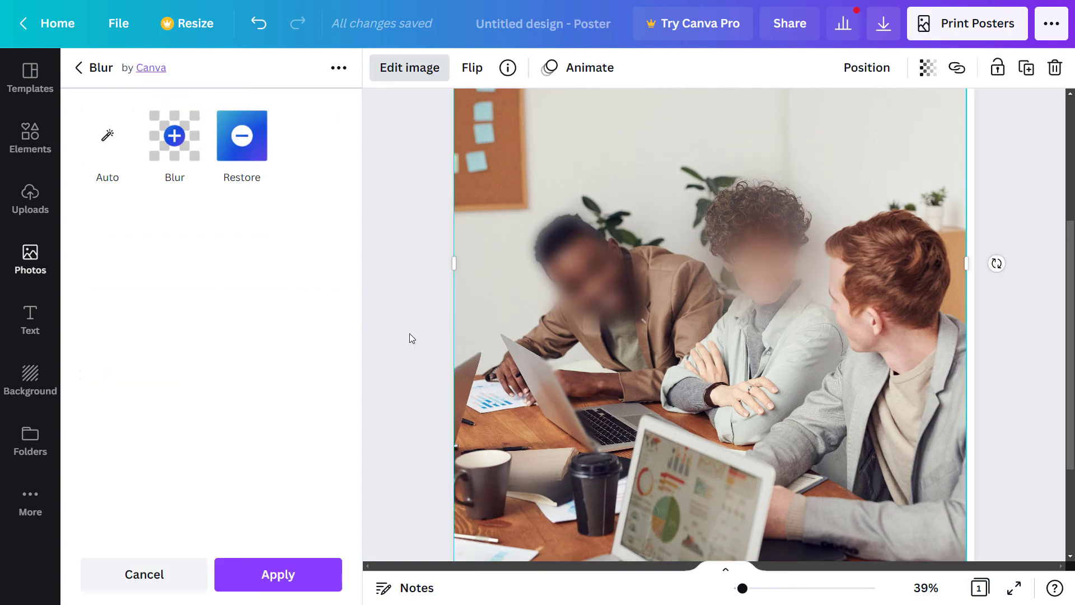
pyautogui.press('Escape')
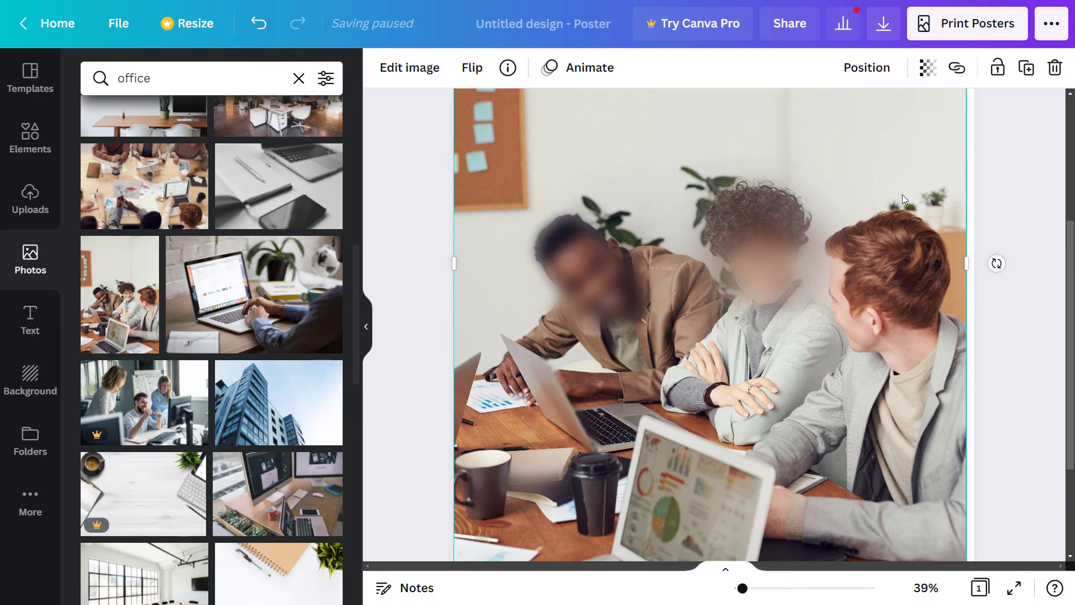